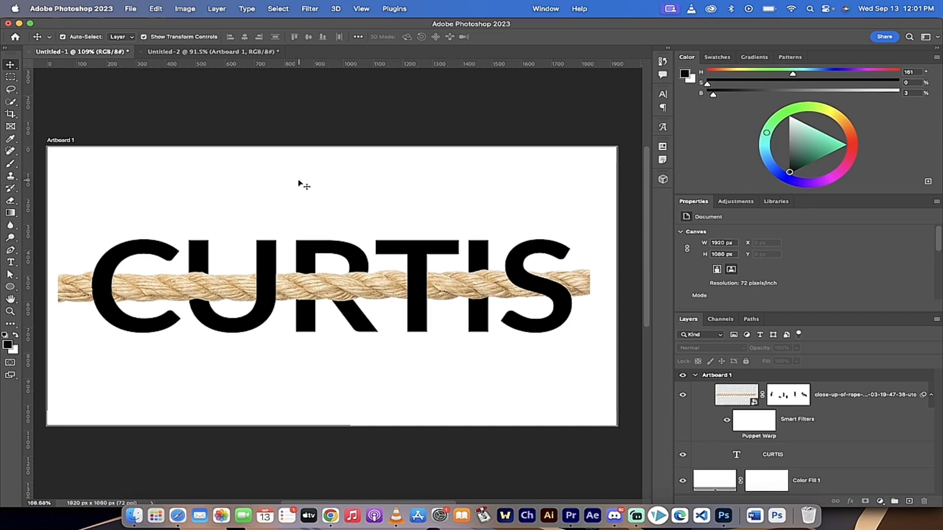
# Step: Add the first name in capital letters as a text layer in Untitled-2 and centre it on the artboard
pyautogui.click(199, 52)
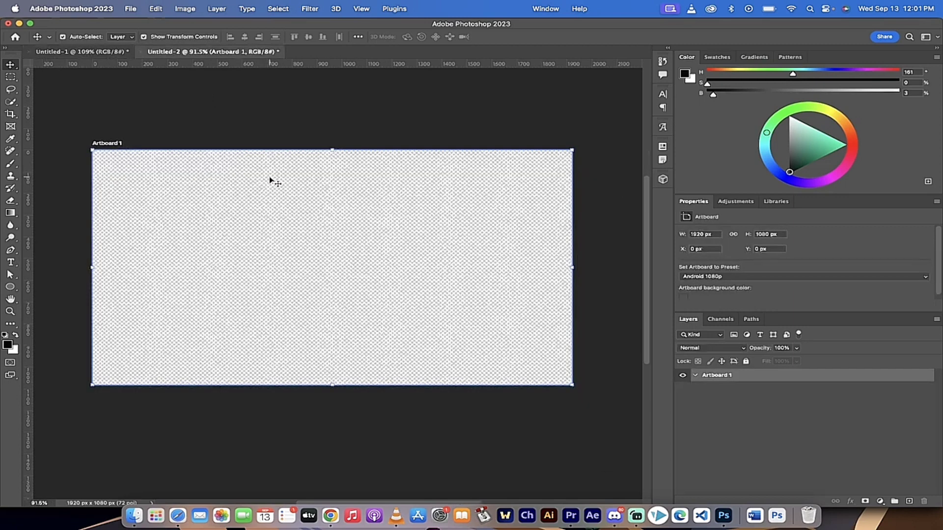
pyautogui.hscroll(1, 271, 181)
pyautogui.click(11, 262)
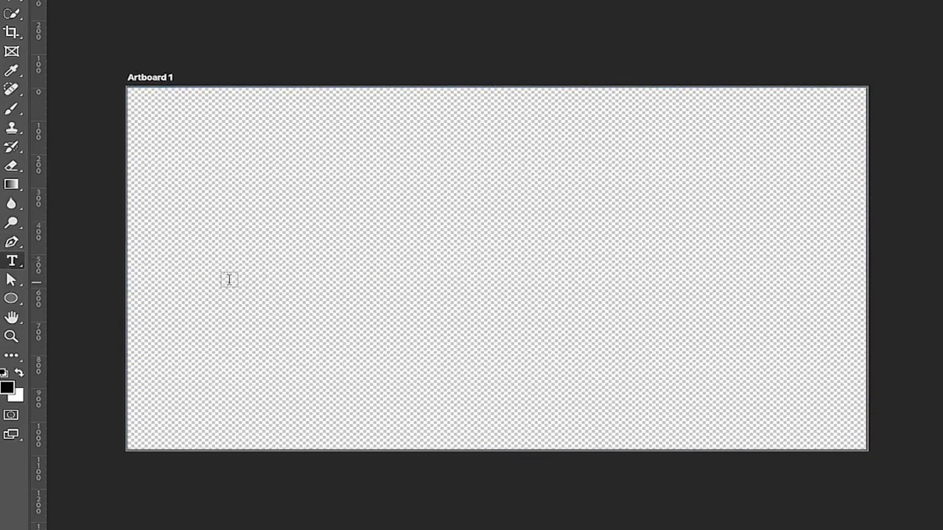
pyautogui.click(229, 280)
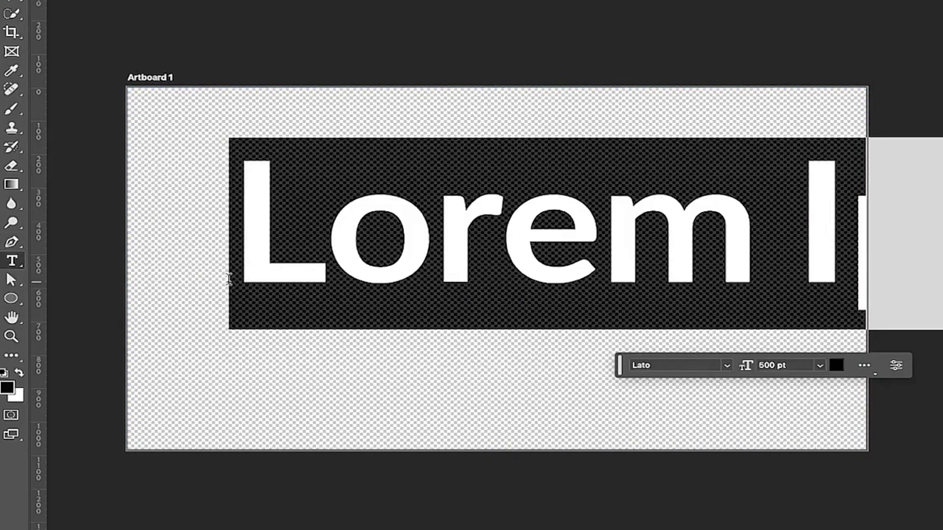
pyautogui.write('CURTIS')
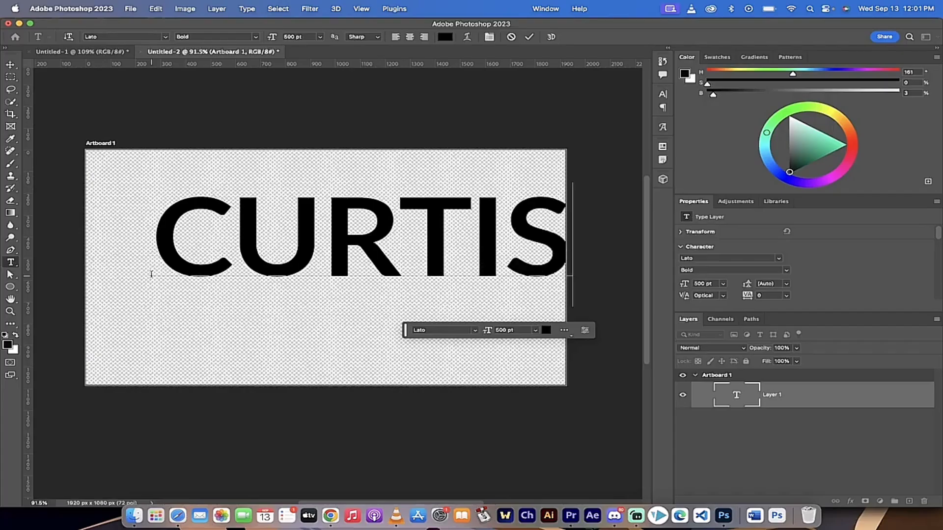
pyautogui.click(11, 65)
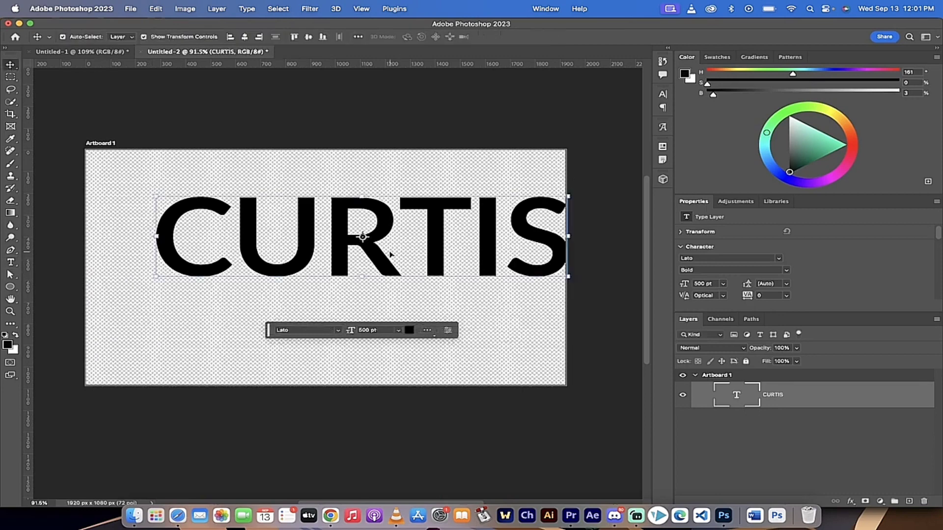
pyautogui.moveTo(430, 241); pyautogui.dragTo(391, 269)
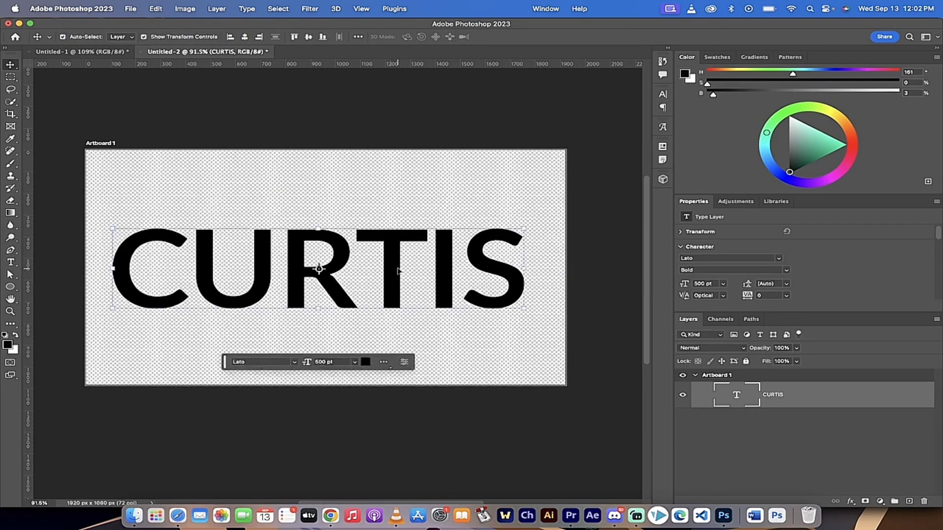
pyautogui.scroll(-3, 405, 270)
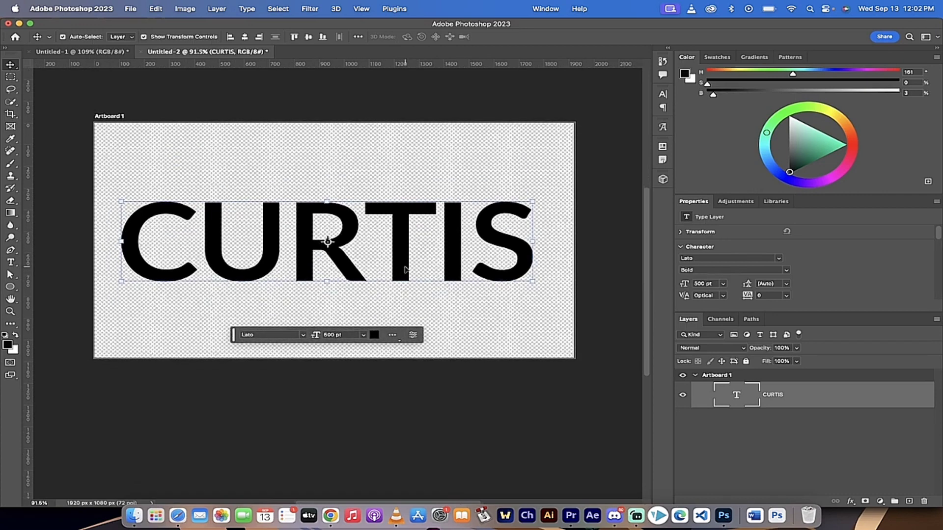
pyautogui.scroll(3, 405, 269)
pyautogui.scroll(1, 405, 270)
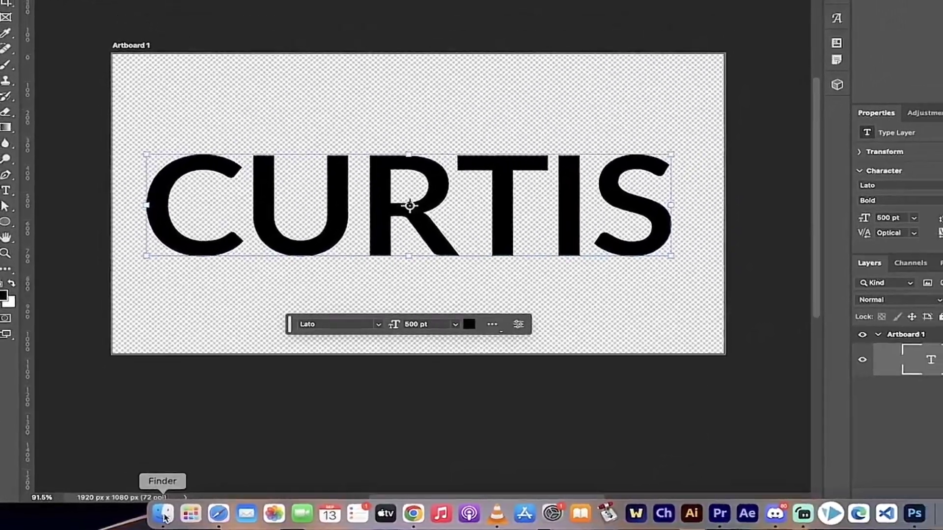
pyautogui.click(164, 514)
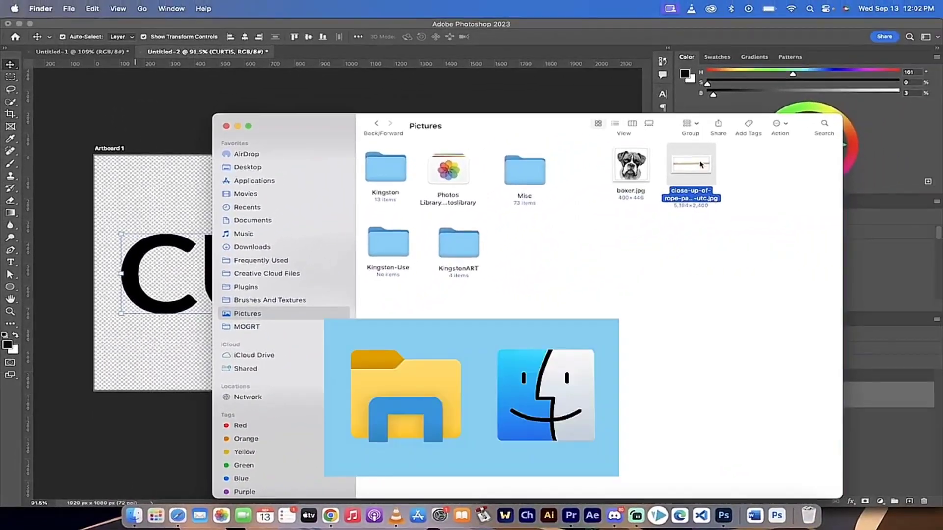
pyautogui.moveTo(701, 165); pyautogui.dragTo(277, 268)
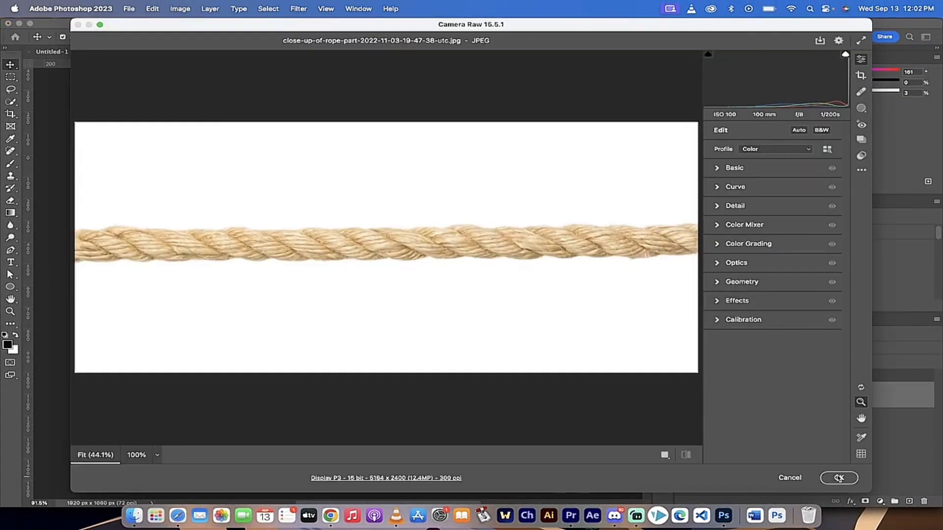
pyautogui.click(838, 478)
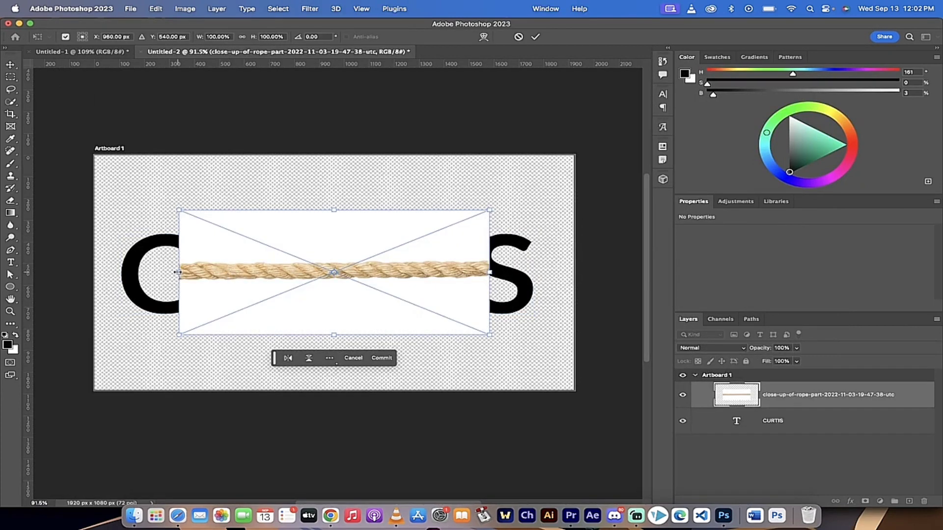
# Step: Enlarge the rope image to about 1957 by 1011 px and centre it so the rope spans the artboard's width
pyautogui.moveTo(179, 336); pyautogui.dragTo(89, 390)
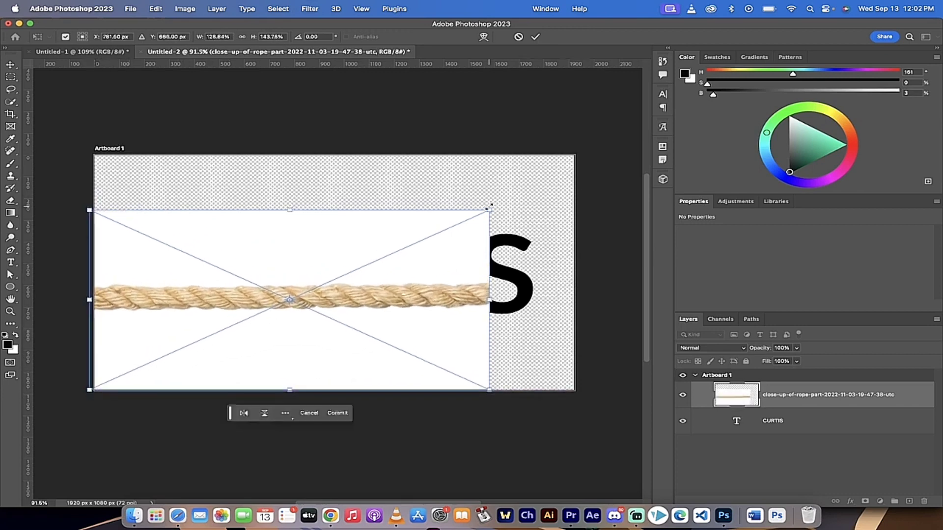
pyautogui.moveTo(490, 208); pyautogui.dragTo(587, 178)
pyautogui.moveTo(346, 247); pyautogui.dragTo(346, 241)
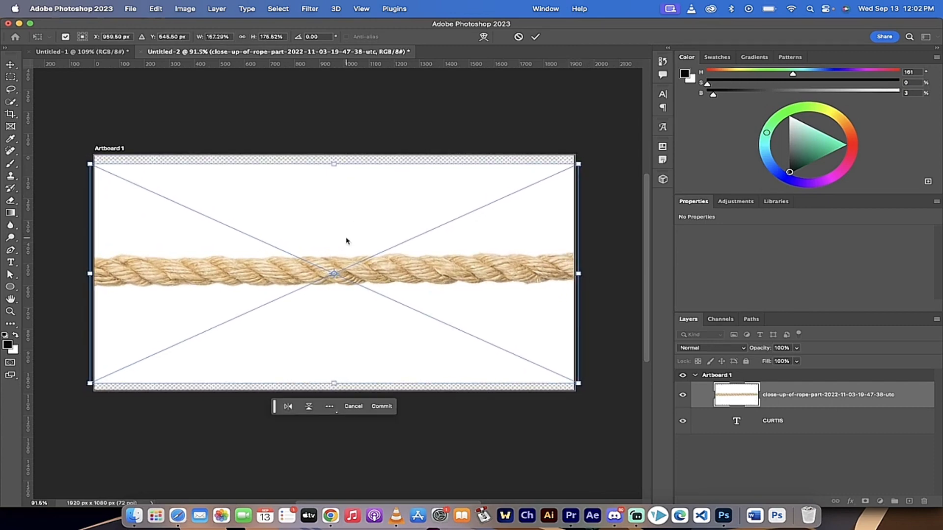
pyautogui.press('Return')
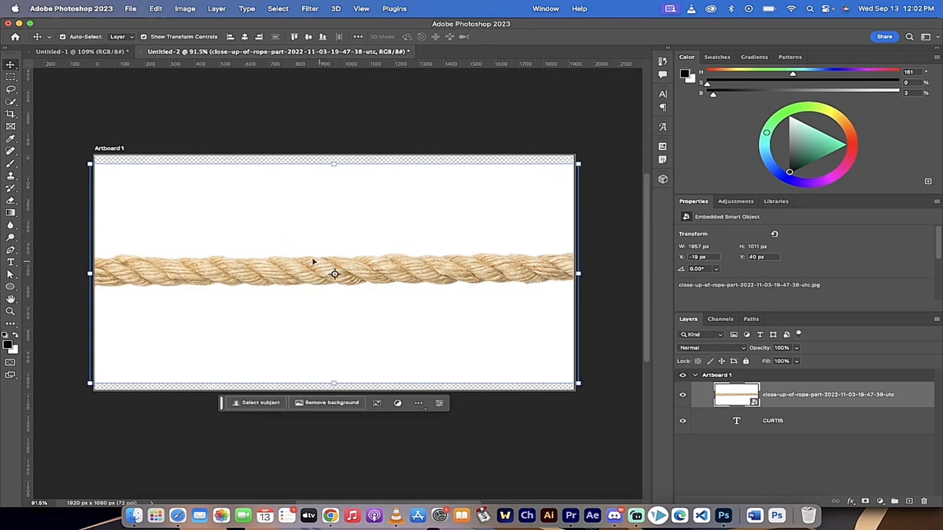
# Step: Select the rope with Select Subject, using the Cloud (Detailed results) option of the Quick Selection Tool
pyautogui.click(11, 101)
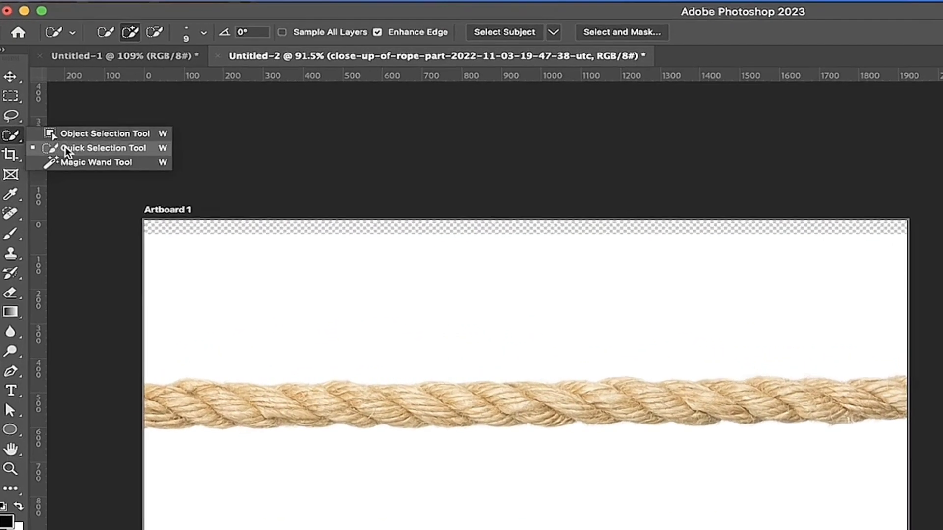
pyautogui.click(65, 149)
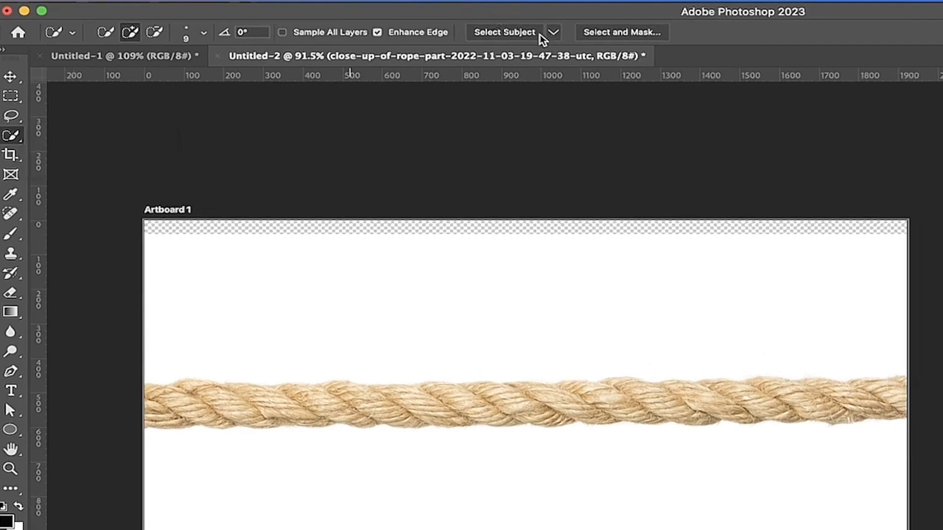
pyautogui.click(553, 32)
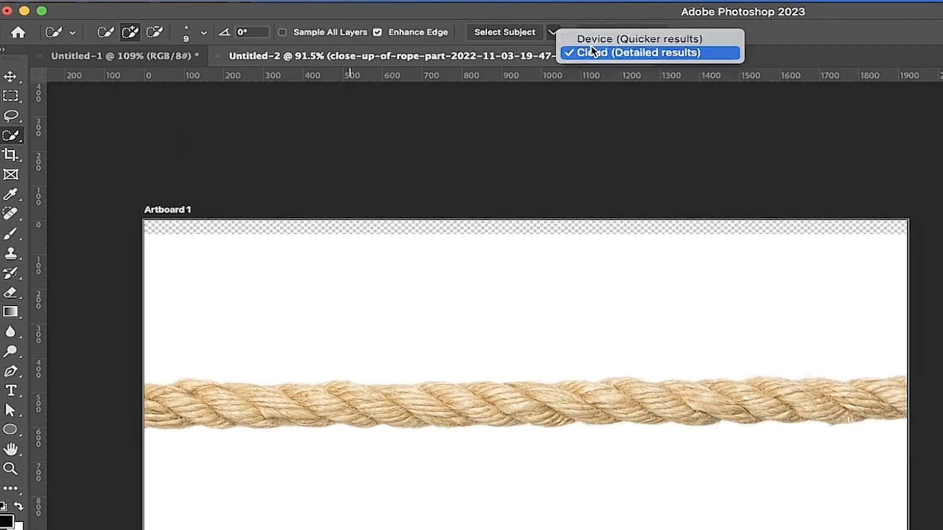
pyautogui.click(602, 55)
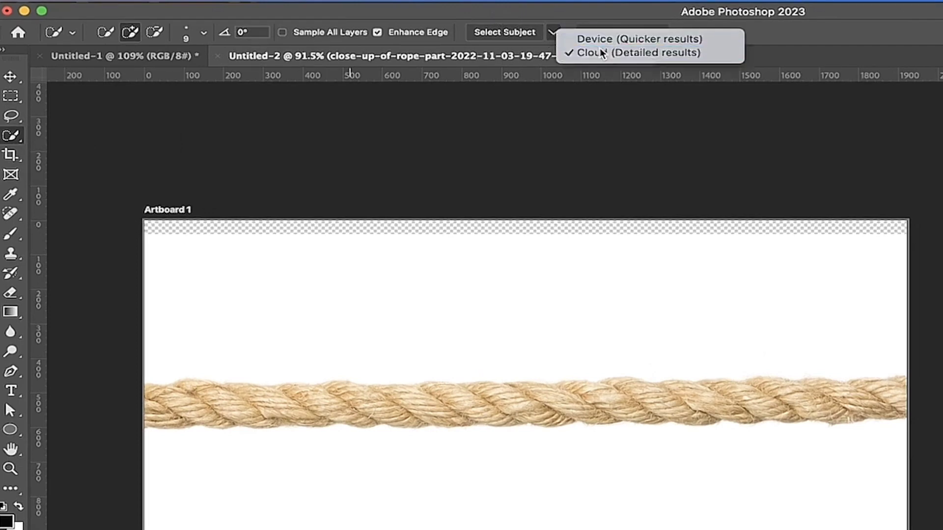
pyautogui.click(505, 34)
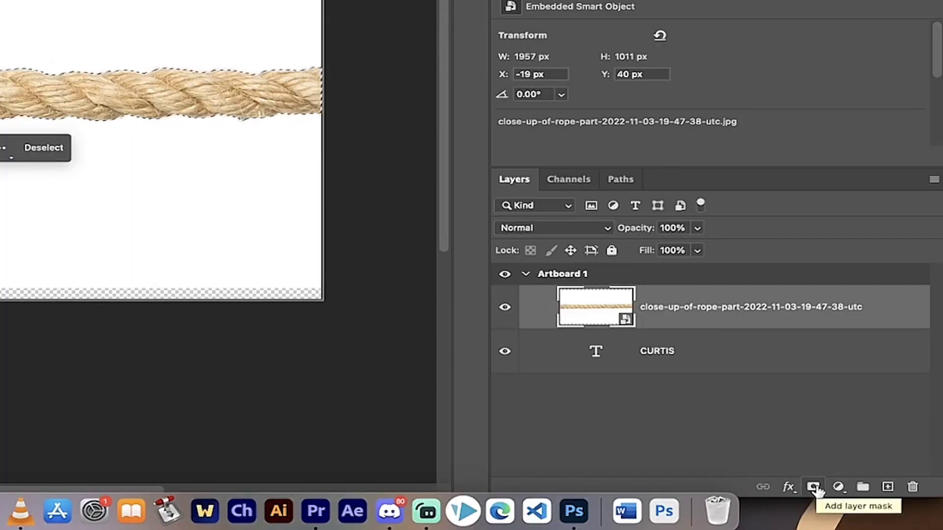
# Step: Mask the rope layer to the selection and convert the masked layer to a smart object
pyautogui.click(813, 488)
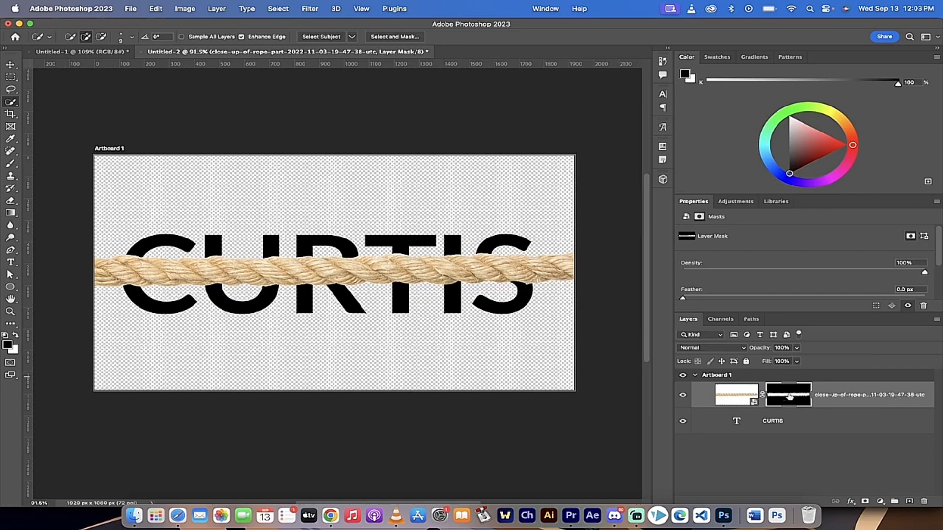
pyautogui.rightClick(867, 396)
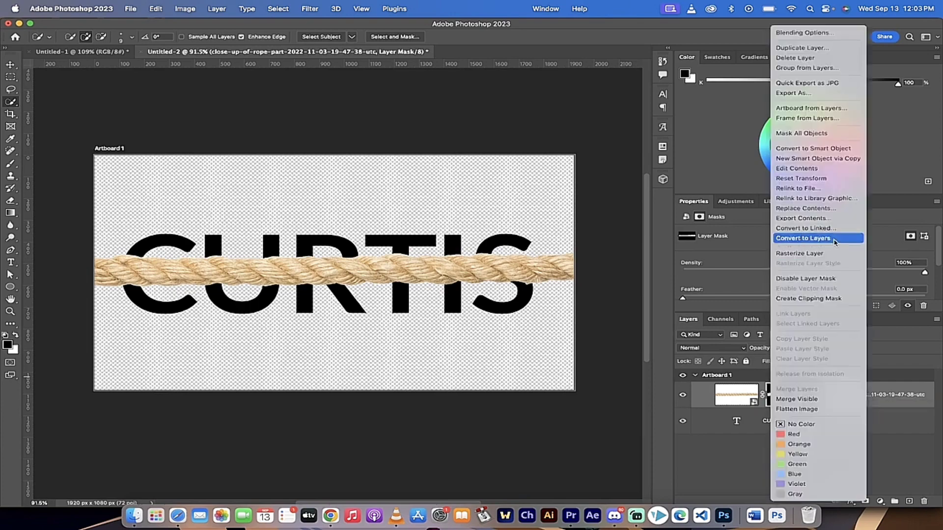
pyautogui.click(823, 150)
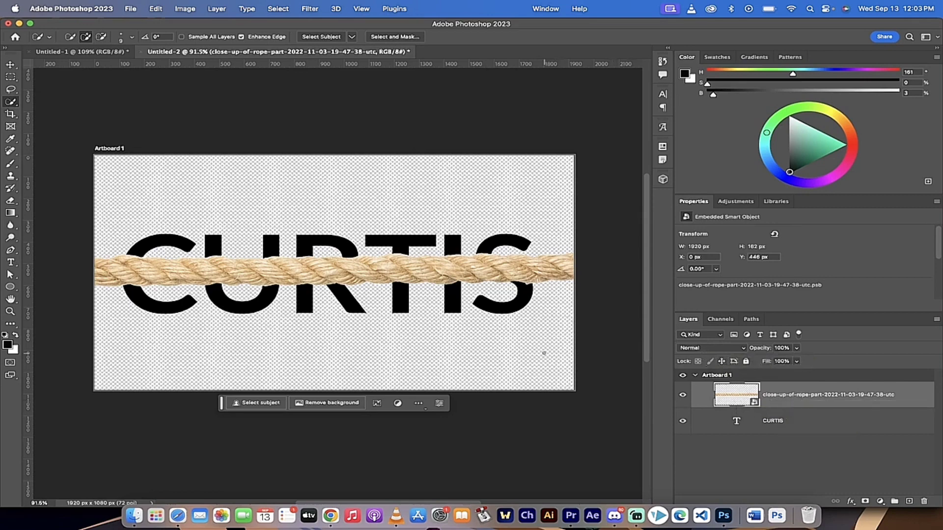
# Step: Start Puppet Warp on the rope layer and place six pins spread along the rope from end to end
pyautogui.click(10, 65)
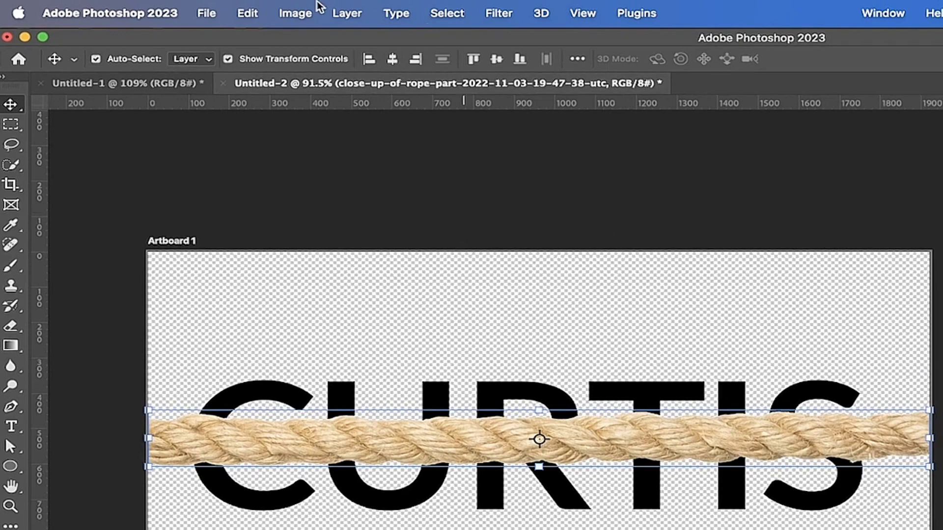
pyautogui.click(248, 8)
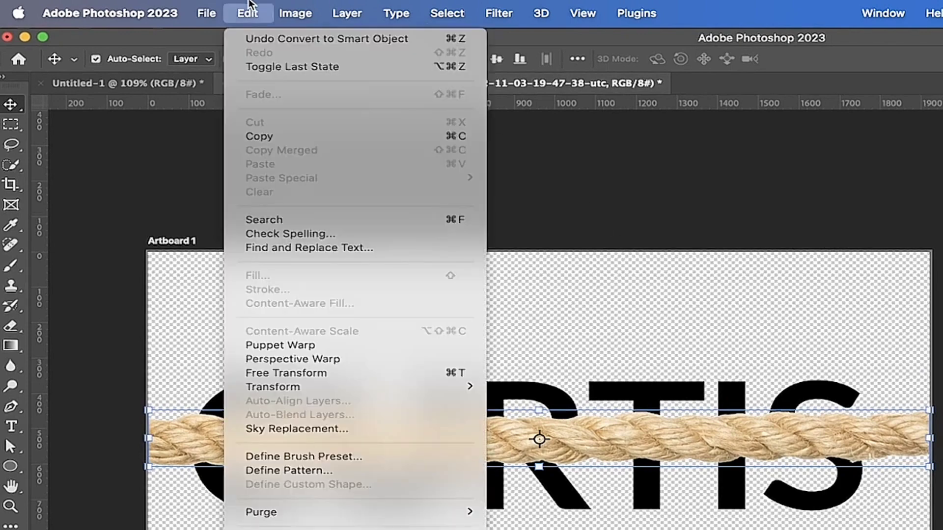
pyautogui.click(270, 346)
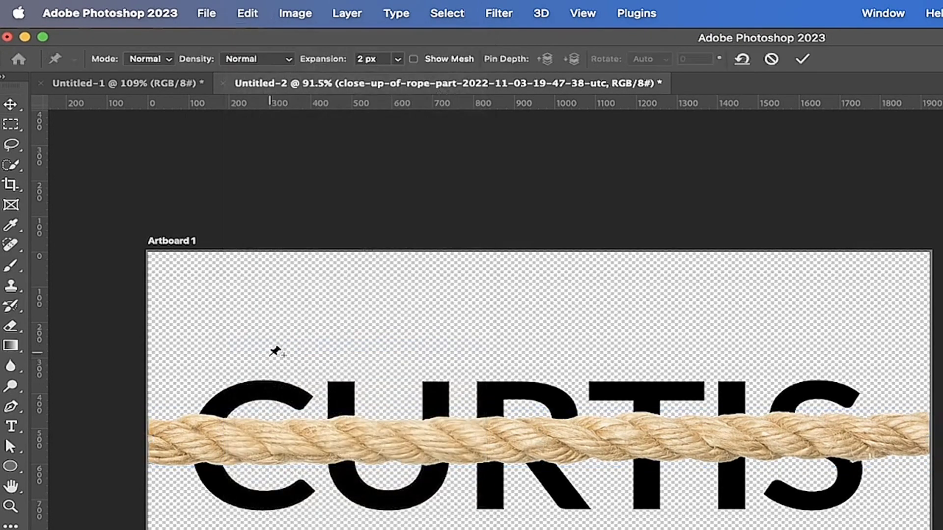
pyautogui.click(158, 444)
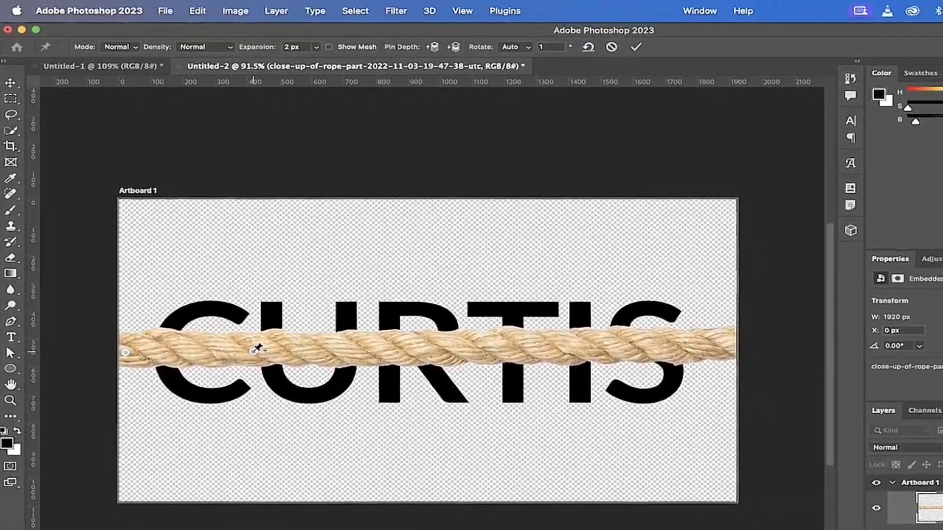
pyautogui.click(295, 412)
pyautogui.click(339, 332)
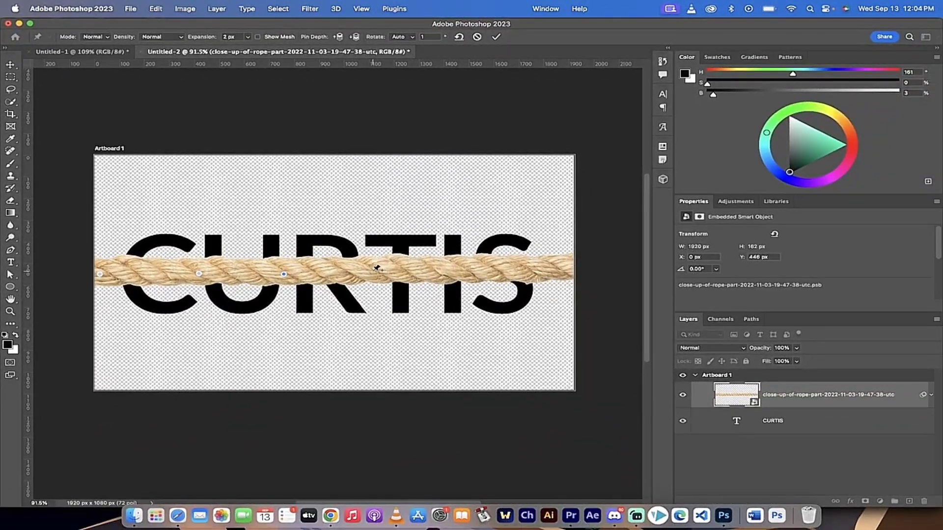
pyautogui.click(374, 270)
pyautogui.click(568, 270)
# Step: Shift the rope's pins alternately up and down to bend it into a gentle wave, and apply the Puppet Warp
pyautogui.moveTo(200, 277); pyautogui.dragTo(200, 269)
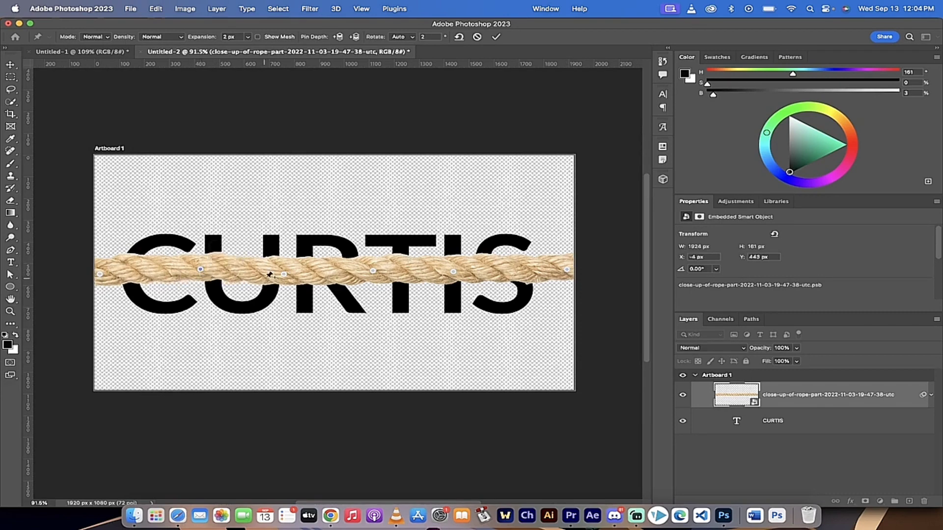
pyautogui.moveTo(282, 279); pyautogui.dragTo(282, 287)
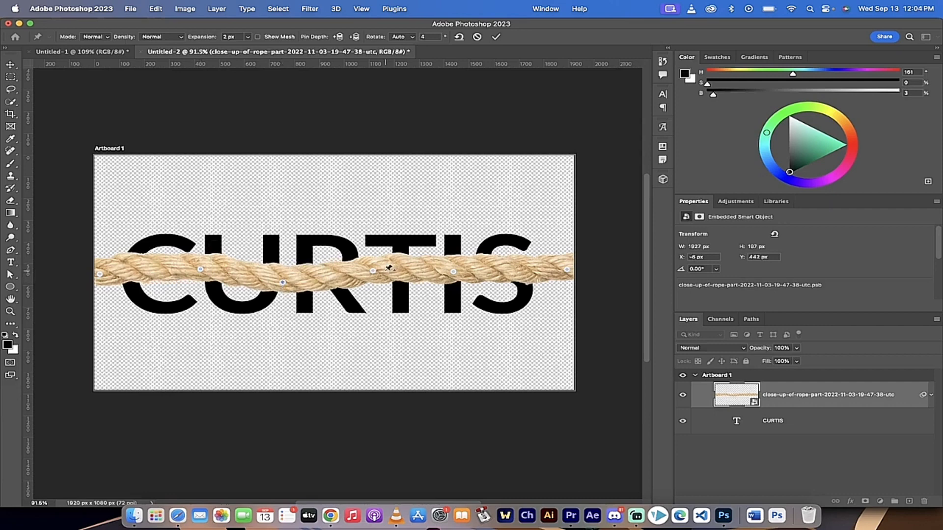
pyautogui.moveTo(375, 273); pyautogui.dragTo(375, 270)
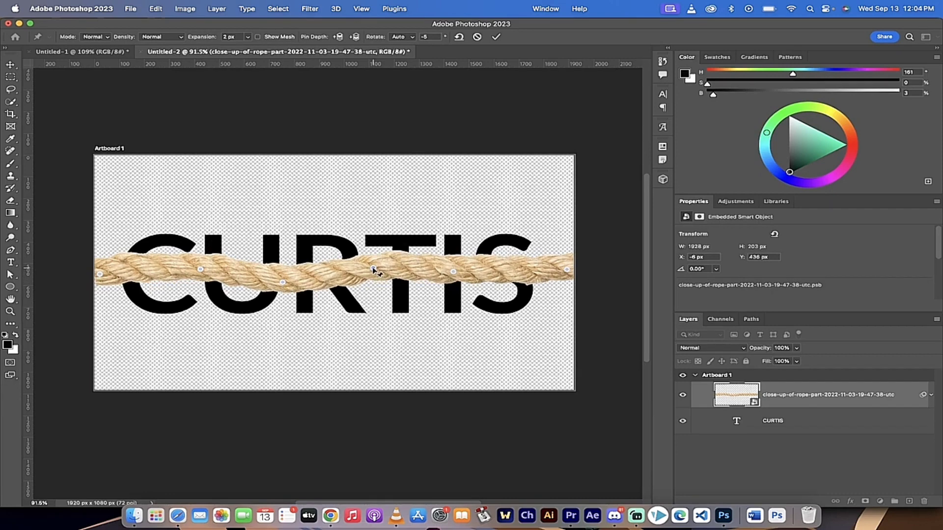
pyautogui.moveTo(451, 269); pyautogui.dragTo(451, 277)
pyautogui.moveTo(567, 271); pyautogui.dragTo(565, 266)
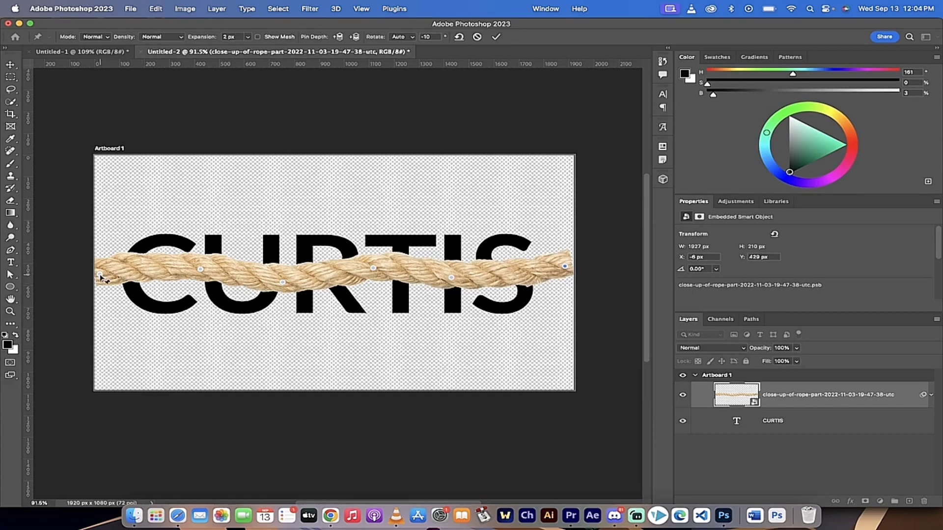
pyautogui.moveTo(100, 274); pyautogui.dragTo(100, 280)
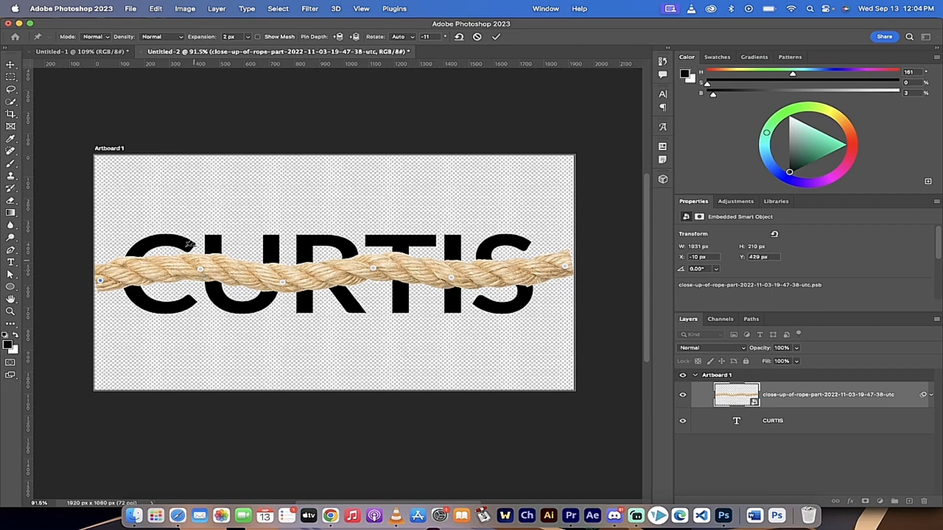
pyautogui.click(10, 65)
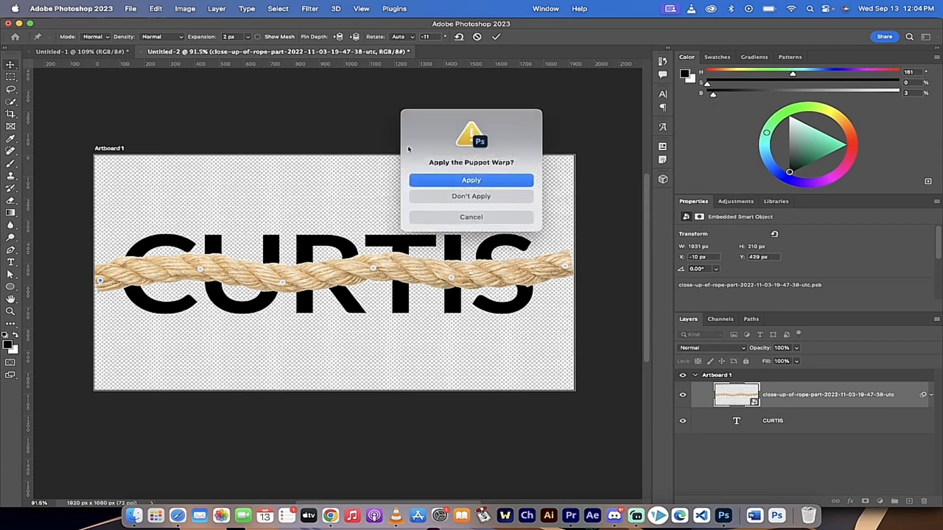
pyautogui.click(461, 179)
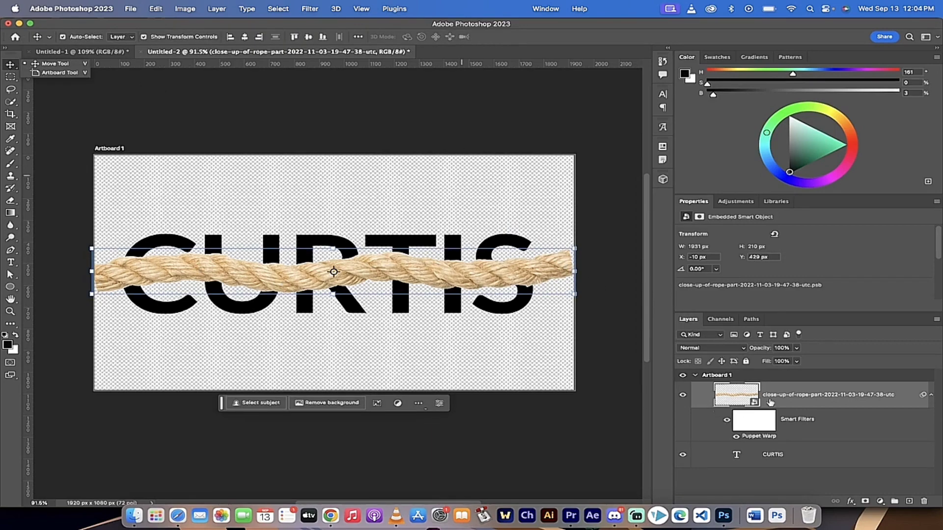
# Step: Add a layer mask to the rope smart object and make the mask active
pyautogui.click(818, 403)
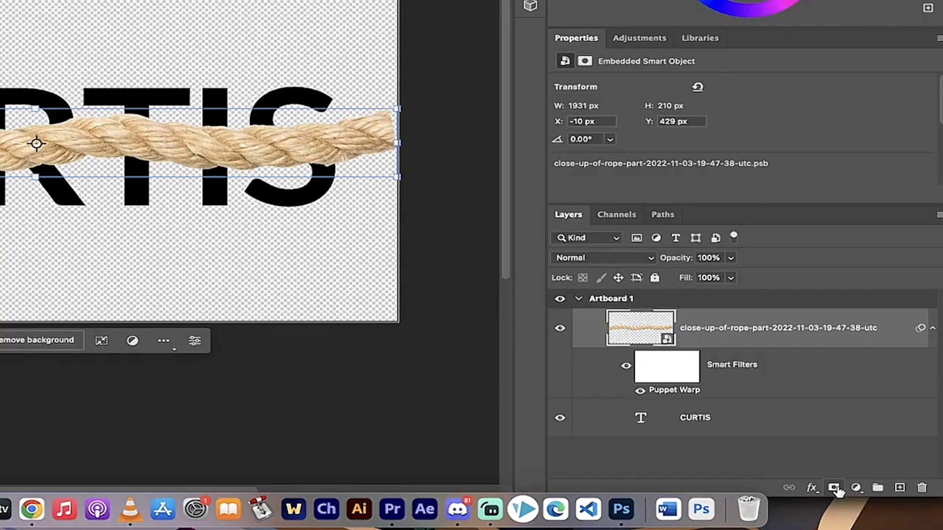
pyautogui.click(834, 488)
pyautogui.click(815, 326)
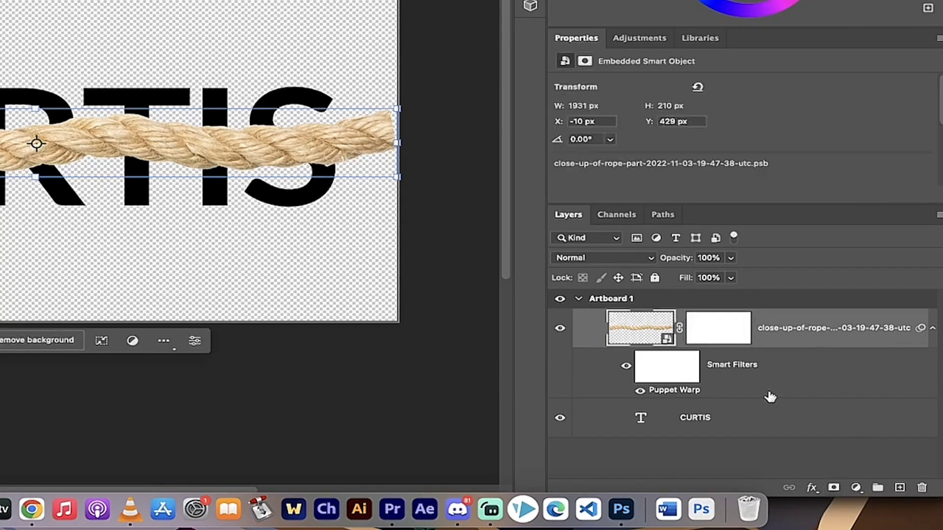
pyautogui.click(724, 332)
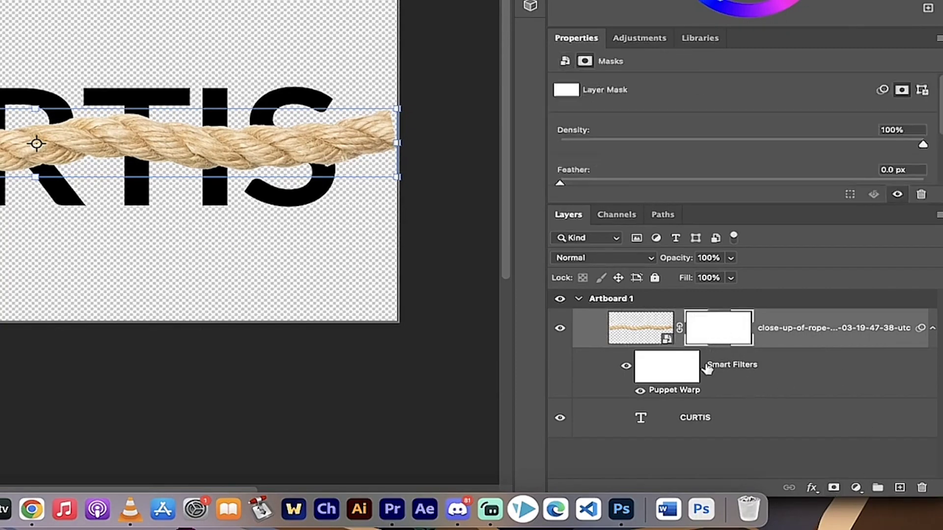
# Step: Load the text layer's letter shapes as a selection and target the rope layer's mask
pyautogui.click(694, 423)
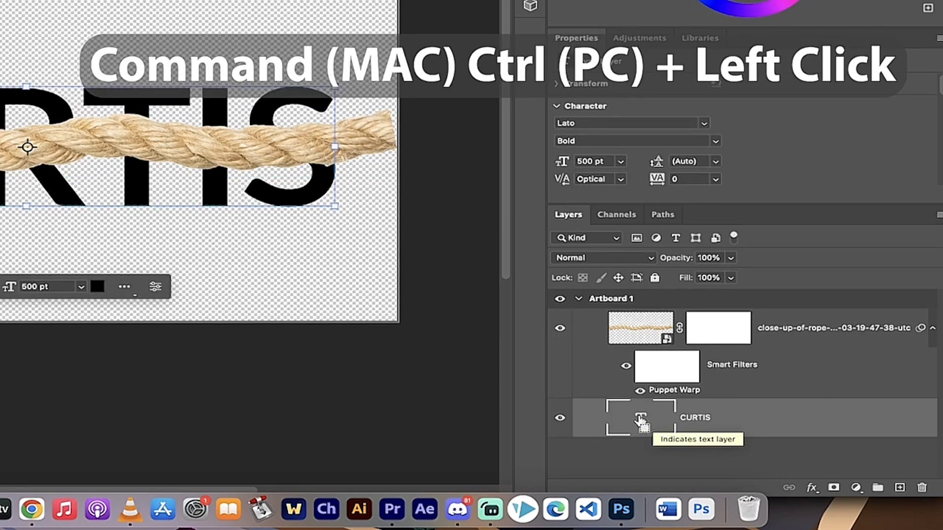
pyautogui.keyDown('super'); pyautogui.click(640, 420); pyautogui.keyUp('super')
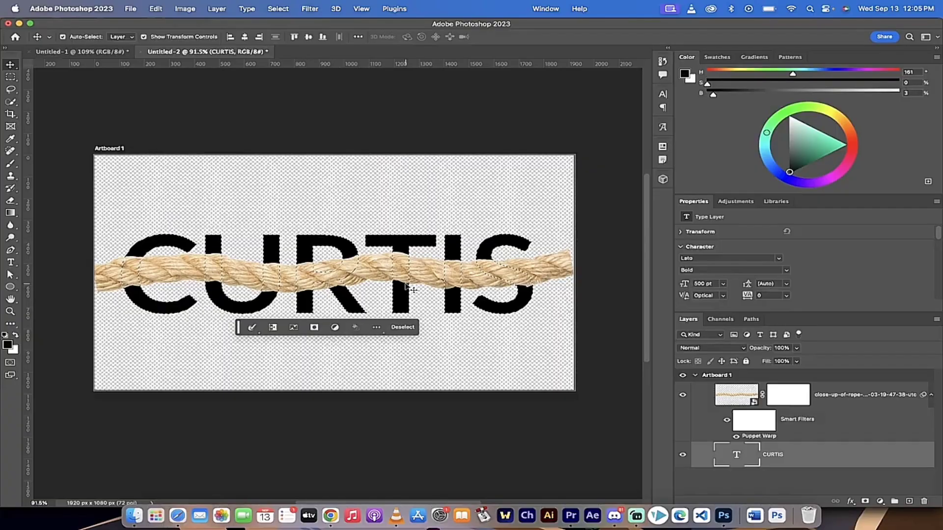
pyautogui.scroll(5, 405, 285)
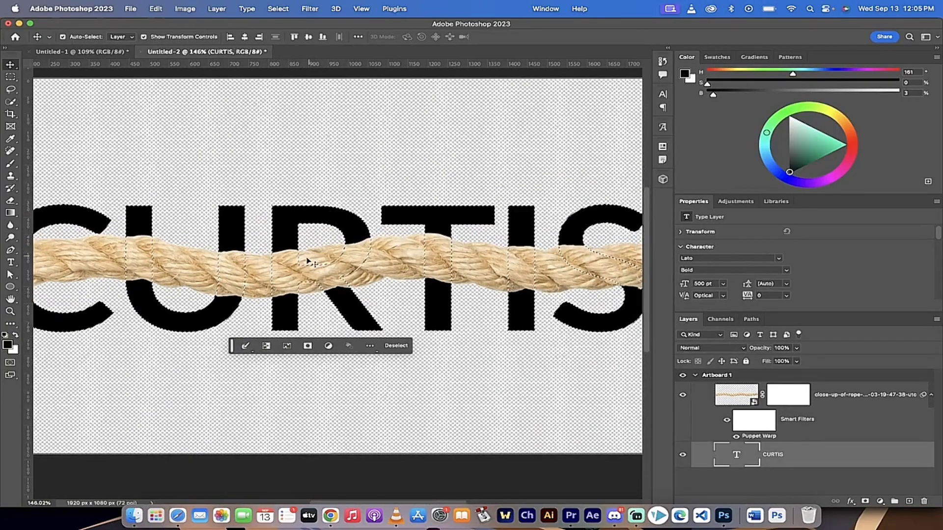
pyautogui.scroll(-4, 317, 273)
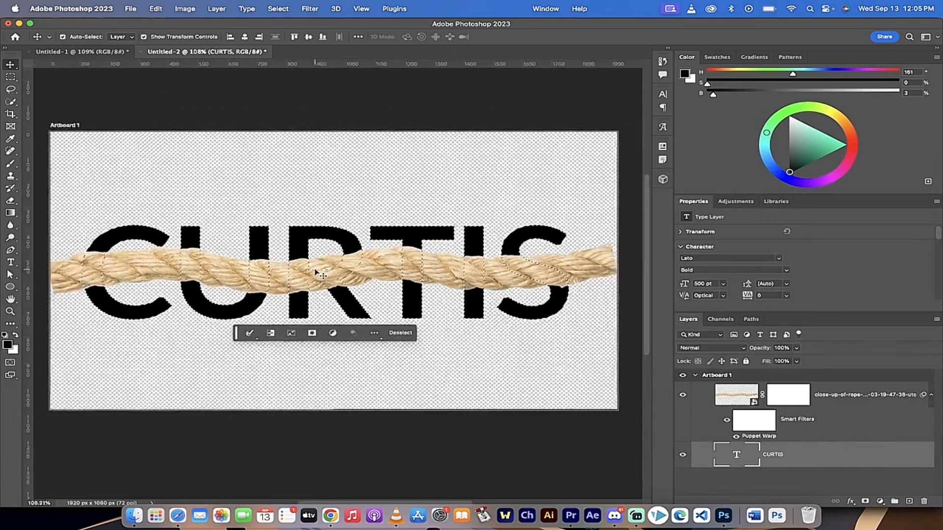
pyautogui.click(785, 398)
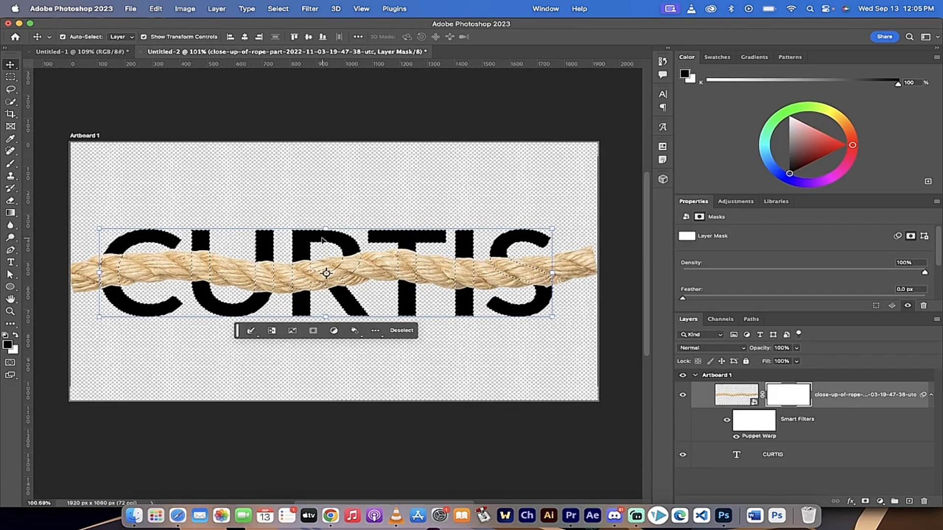
# Step: With a black size 60 Brush, mask out the rope over the C's curve and the U's right stem
pyautogui.scroll(4, 322, 240)
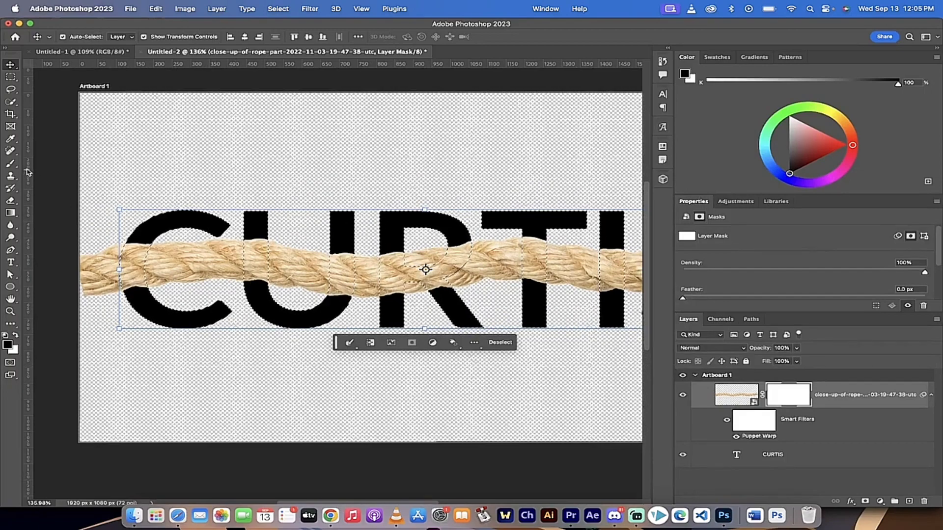
pyautogui.click(10, 164)
pyautogui.click(52, 165)
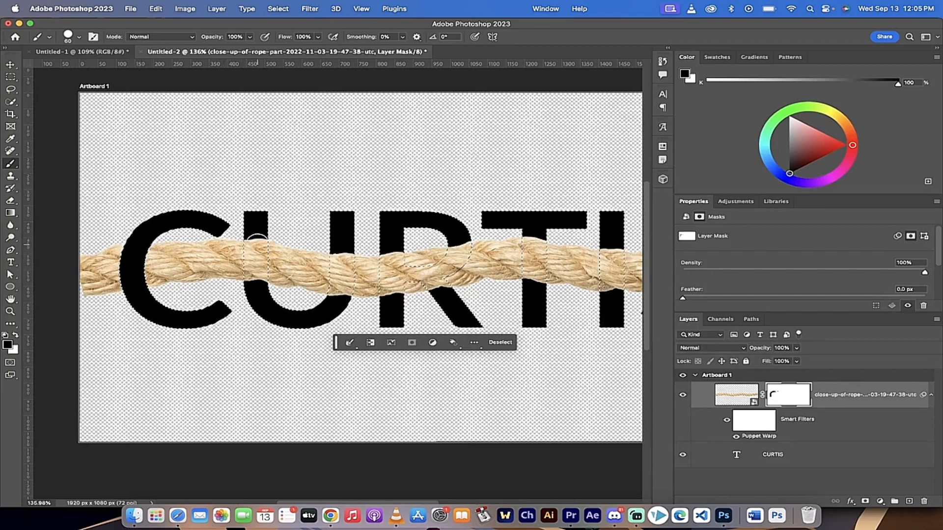
pyautogui.moveTo(343, 246)
pyautogui.mouseDown()
pyautogui.moveTo(332, 257)
pyautogui.moveTo(342, 296)
pyautogui.mouseUp()
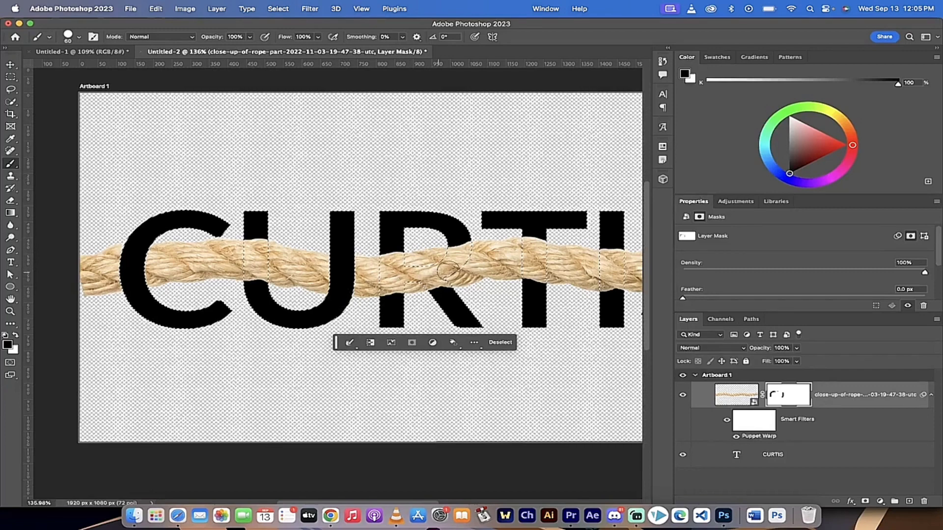
# Step: Paint black on the rope's mask over the T's stem and the S so both letters sit in front of the rope
pyautogui.hscroll(2, 455, 270)
pyautogui.moveTo(484, 240); pyautogui.dragTo(485, 270)
pyautogui.hscroll(6, 486, 299)
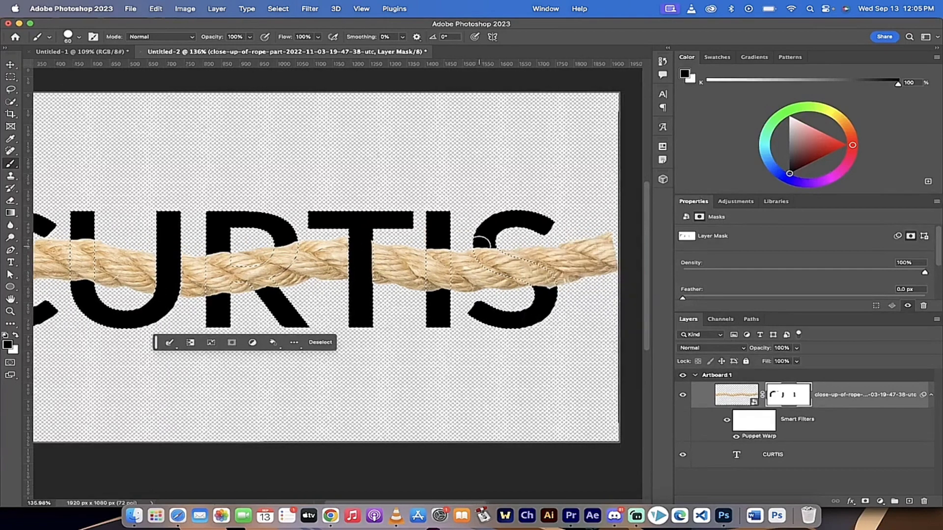
pyautogui.moveTo(447, 243); pyautogui.dragTo(489, 280)
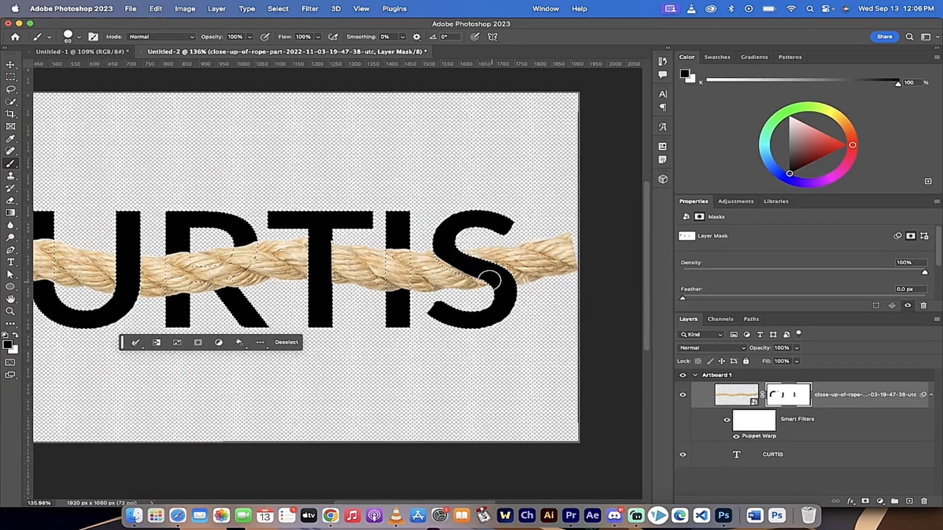
# Step: Deselect the letter-shaped selection
pyautogui.scroll(-5, 495, 271)
pyautogui.hscroll(-2, 500, 270)
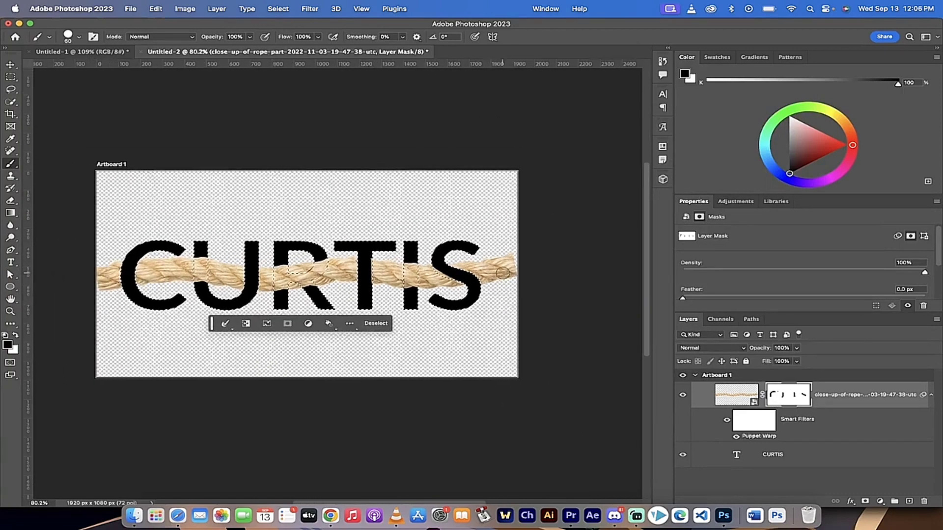
pyautogui.click(277, 9)
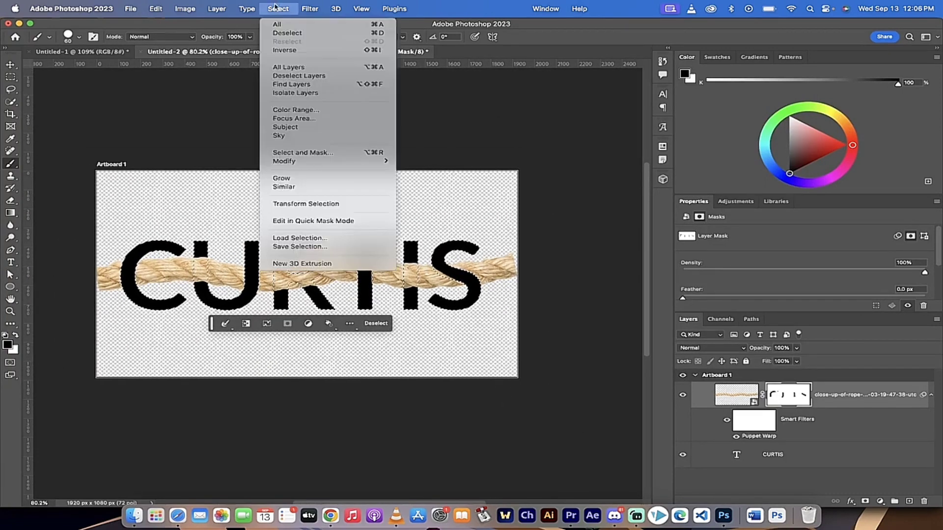
pyautogui.click(286, 33)
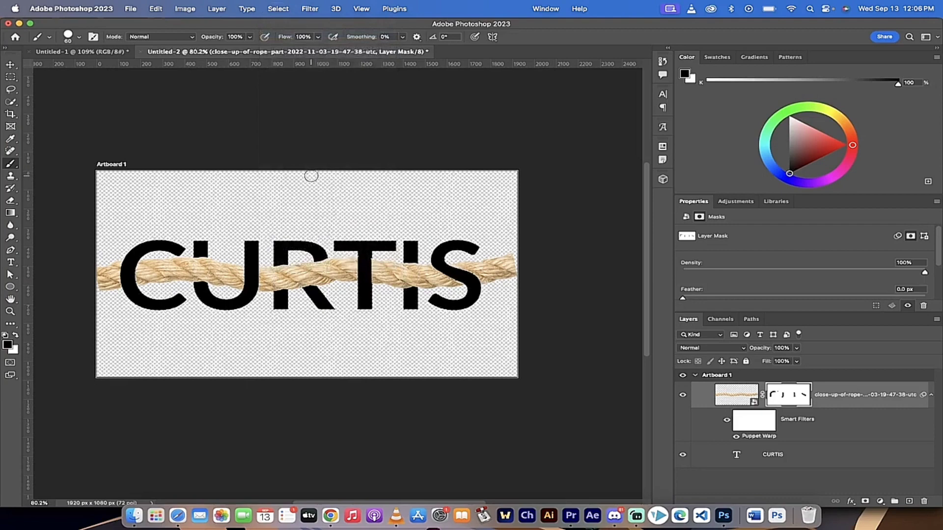